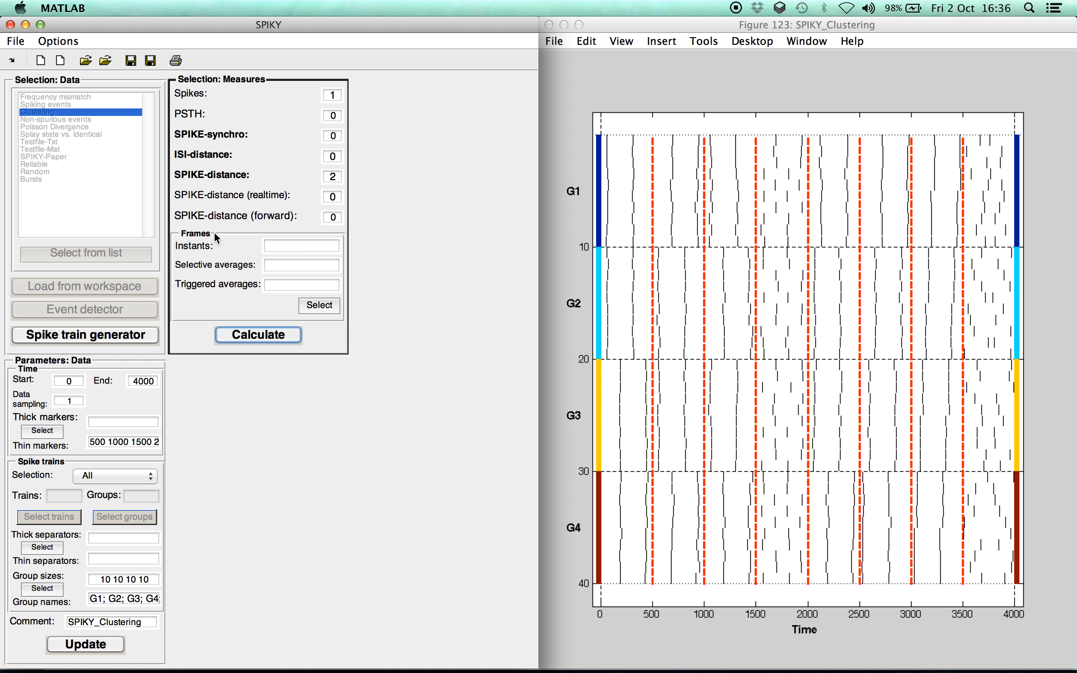
Step: Open the selection of instants and averages and apply instants from 250 to 3750 in increments of 500, entered as 250:500:3750
left_click(316, 304)
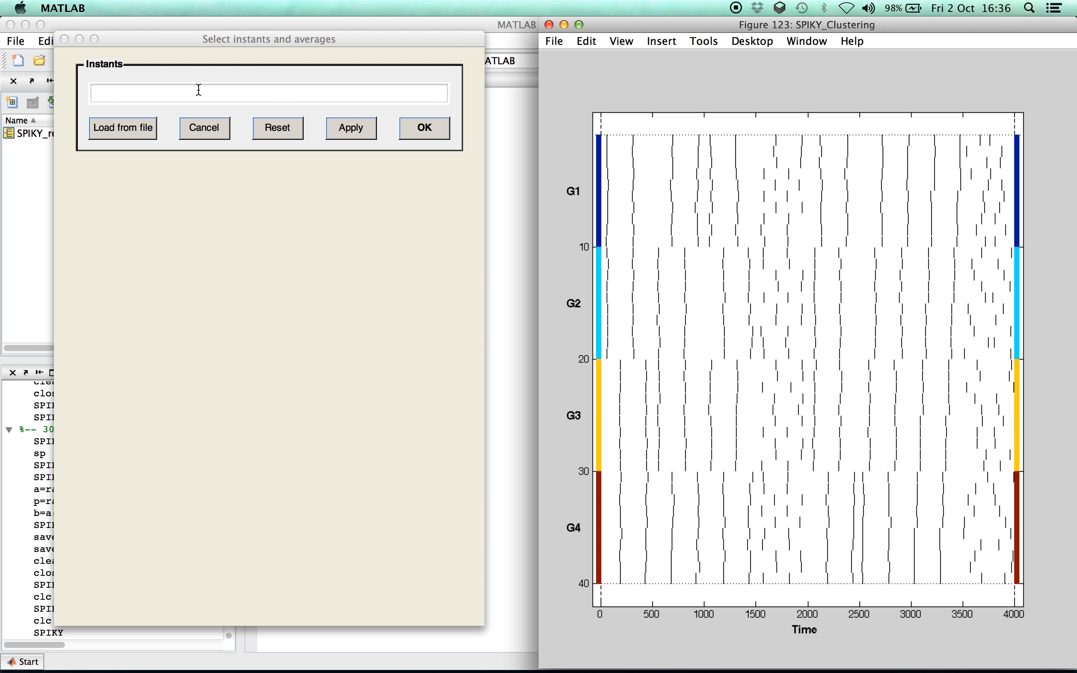
left_click(235, 96)
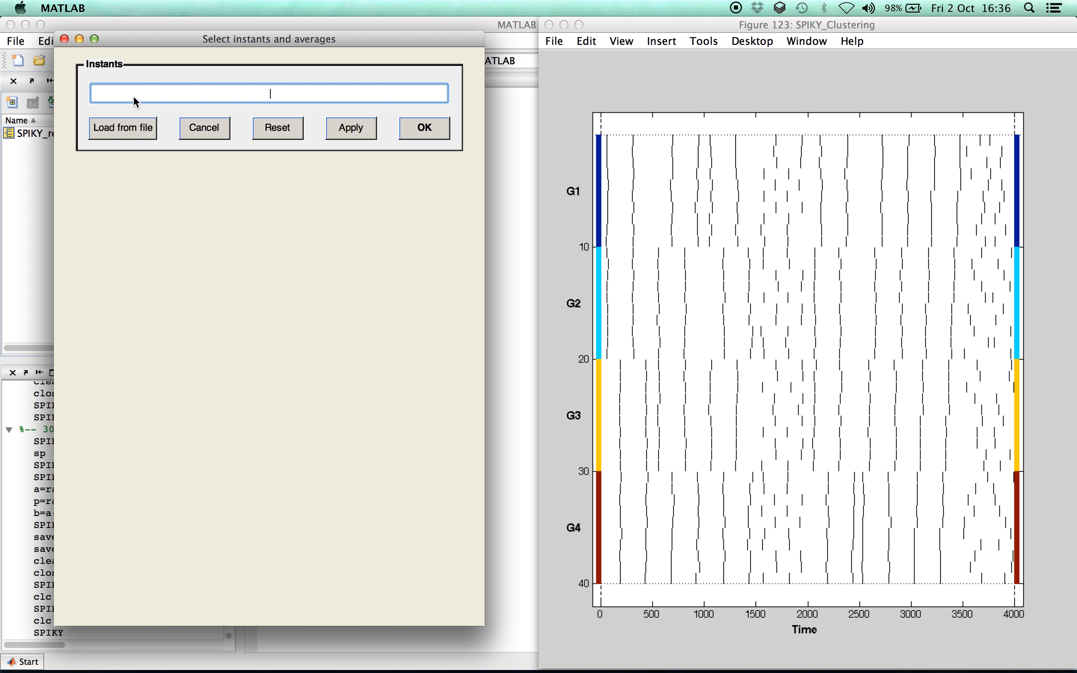
type("250:500:3750")
left_click(346, 130)
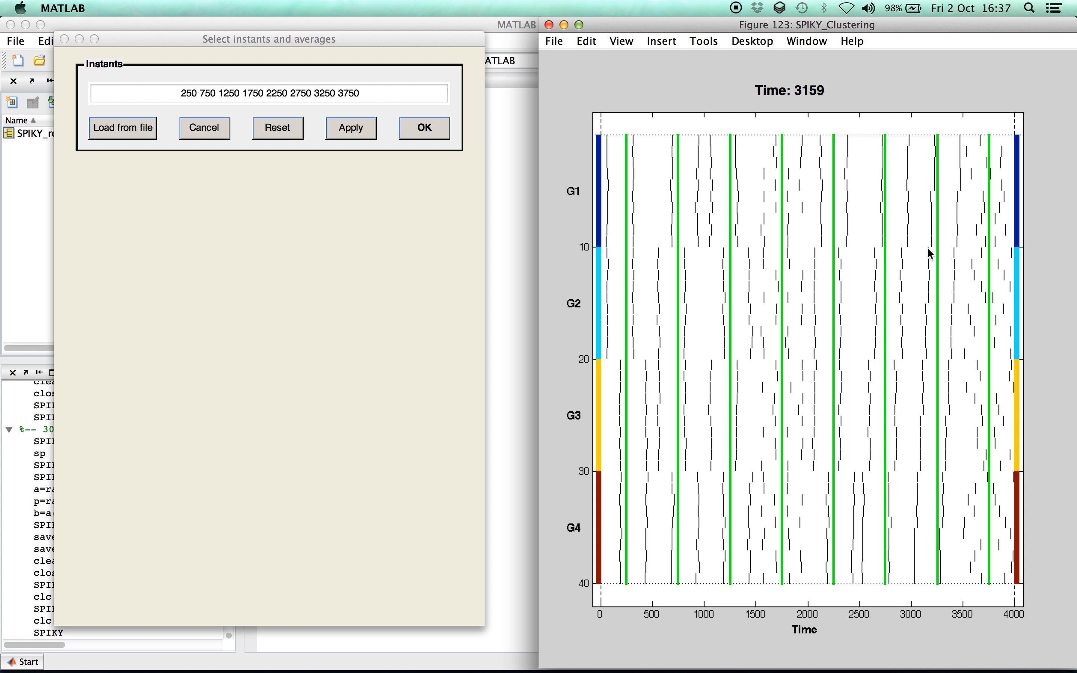
Step: Append 3900 to the list of instants and apply it
left_click(400, 96)
type("3900")
left_click(359, 129)
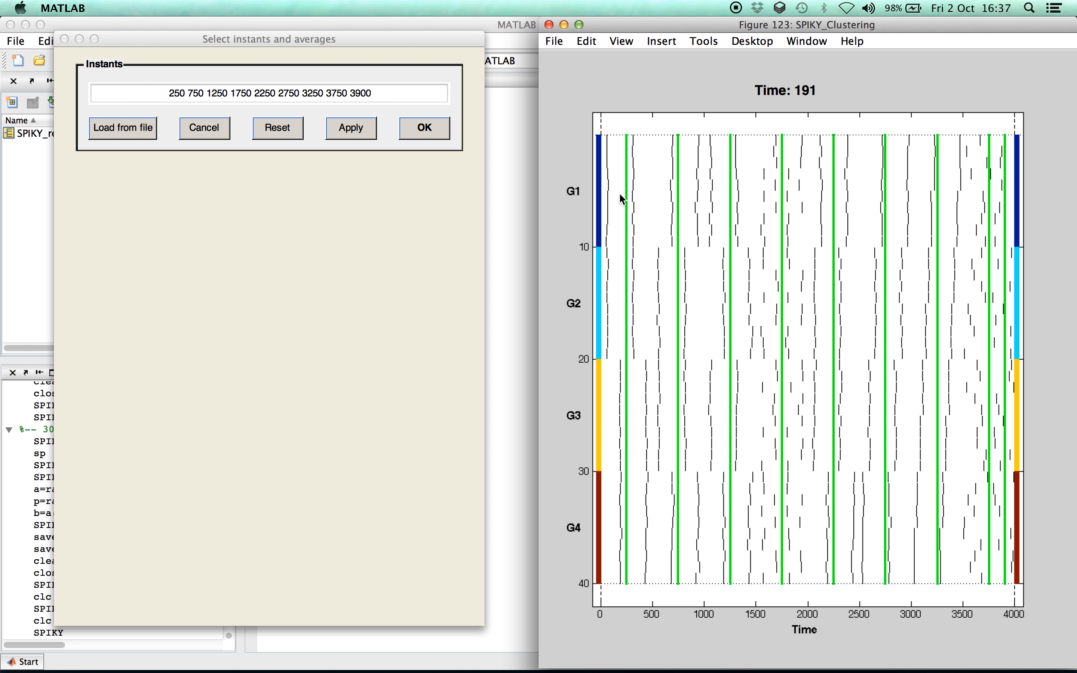
Step: Move the instant marker at 750 to about 461 in the raster plot and confirm the instants
left_click(678, 206)
left_click_drag(678, 209, 649, 211)
left_click(420, 129)
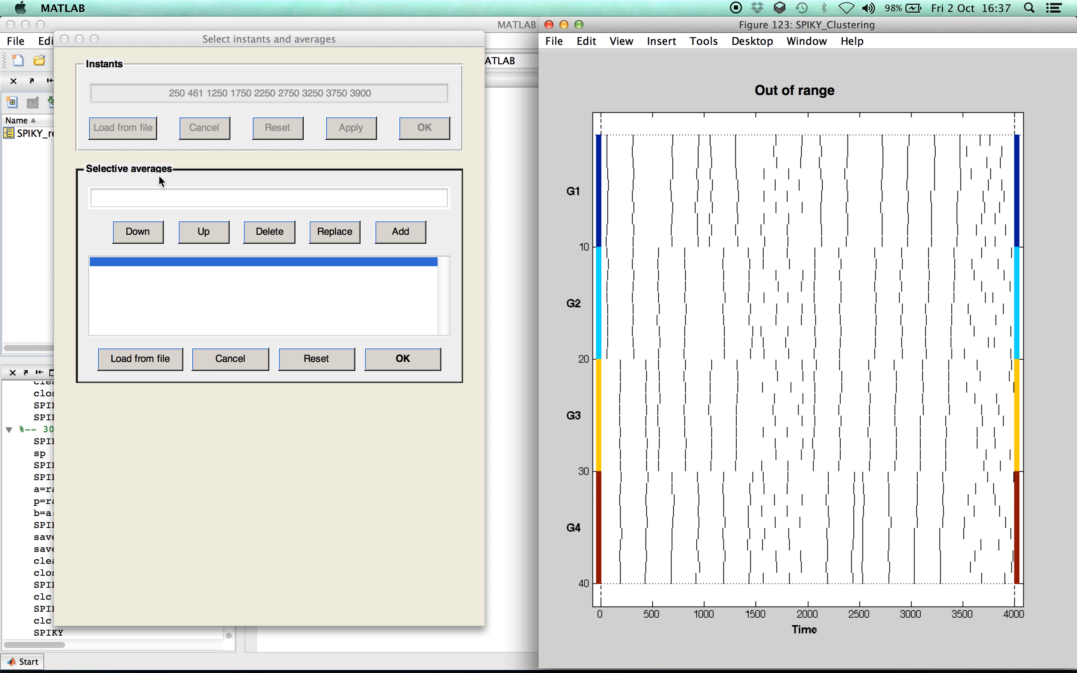
Step: Add a selective average over the interval 1000 to 2000
left_click(233, 199)
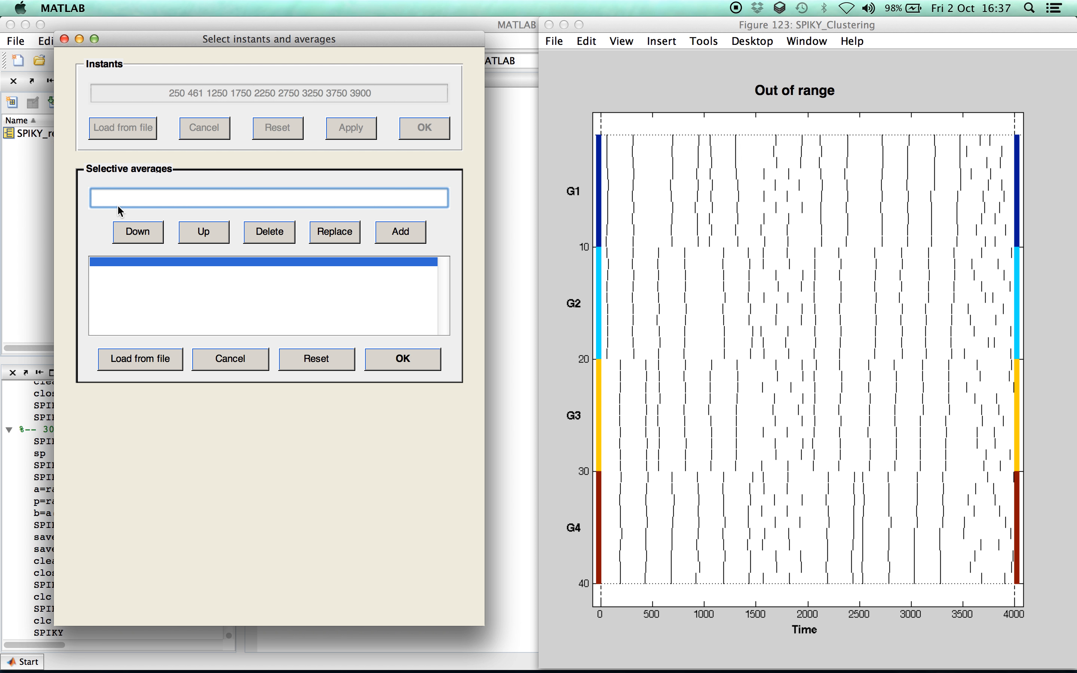
type("1000  2000")
left_click(388, 233)
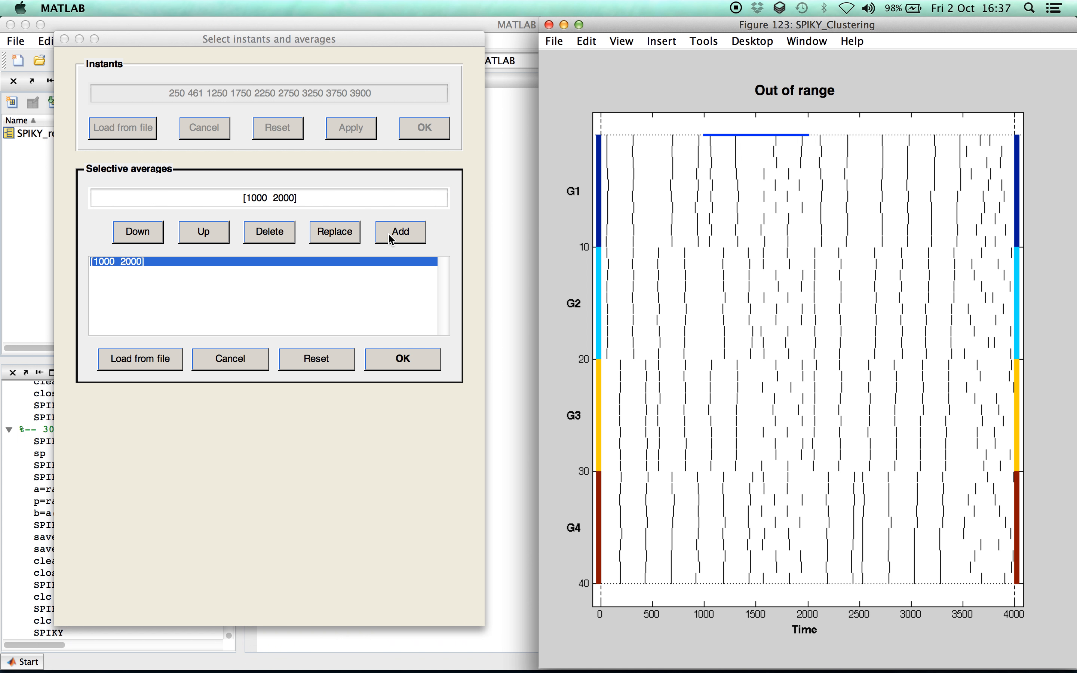
Step: Add a second selective average covering the intervals 500 to 1000 and 1500 to 2000
left_click(320, 271)
left_click(277, 202)
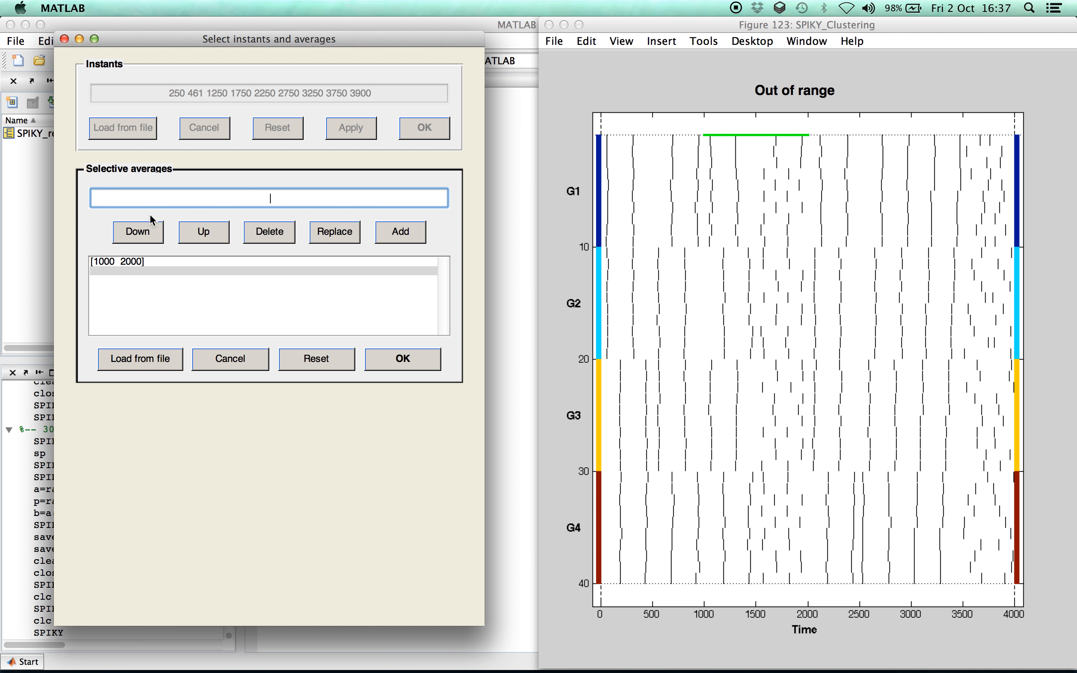
type("5000")
key("BackSpace")
type("1000 1500 2000")
left_click(411, 227)
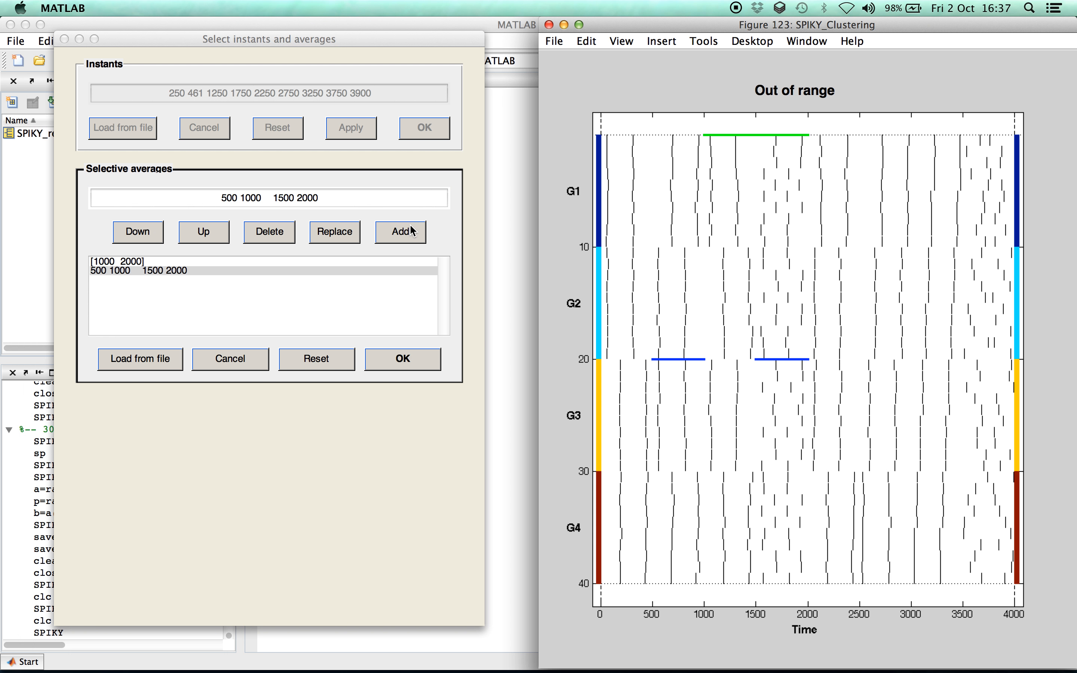
Step: Mark two more selective averages in the plot: about 393–2090, and a combined one over about 306–993, 1260–2004 and 2300–3390
left_click(315, 279)
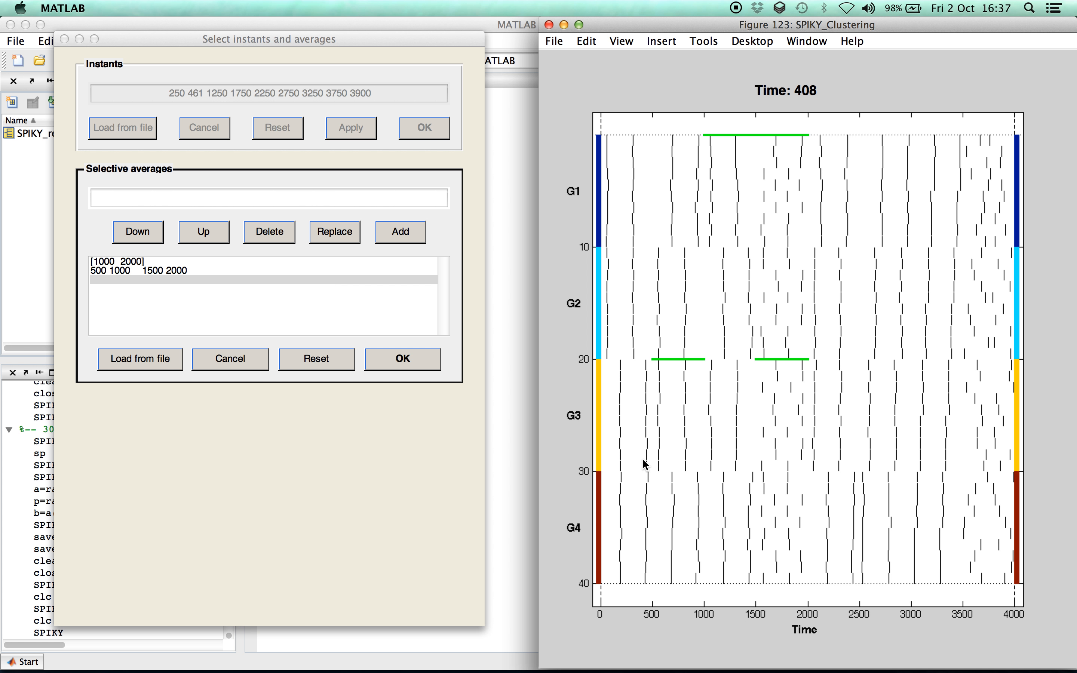
left_click_drag(642, 471, 817, 444)
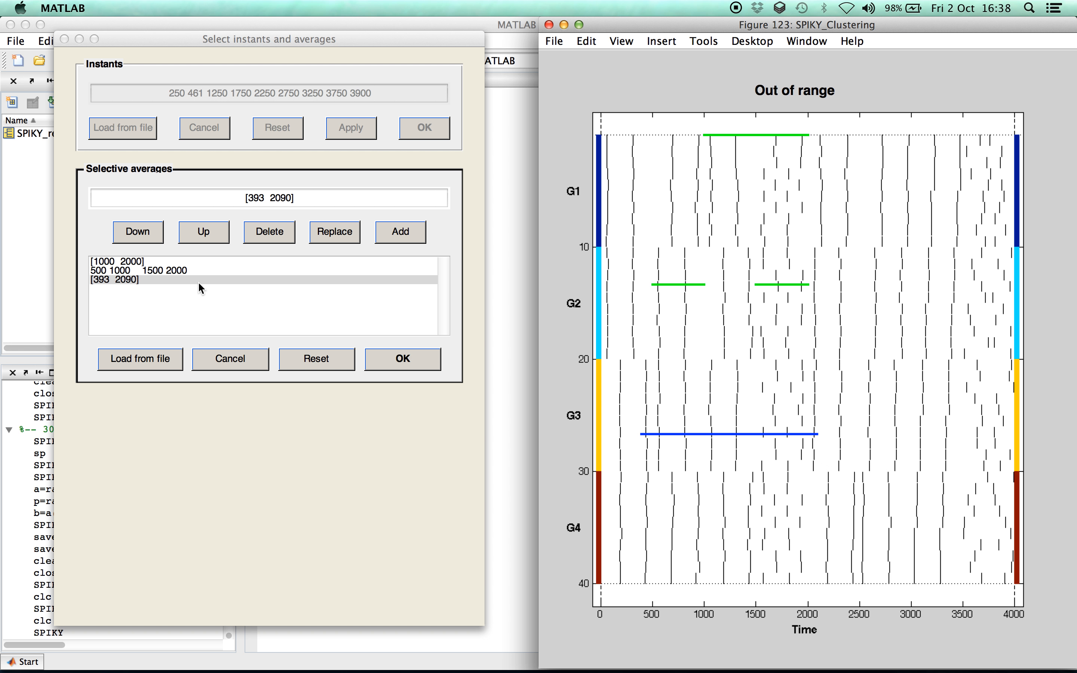
left_click(193, 291)
left_click_drag(632, 537, 951, 524)
left_click(701, 527)
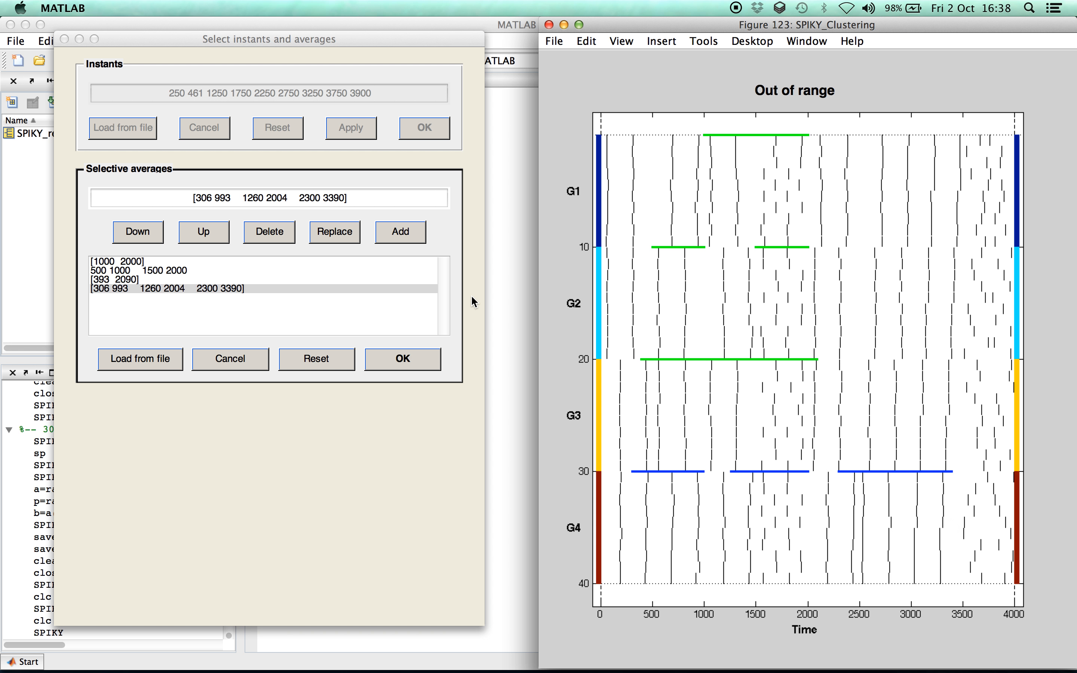
Step: Add a selective average over the whole range 0 to 4000 and confirm the selective averages
left_click(318, 297)
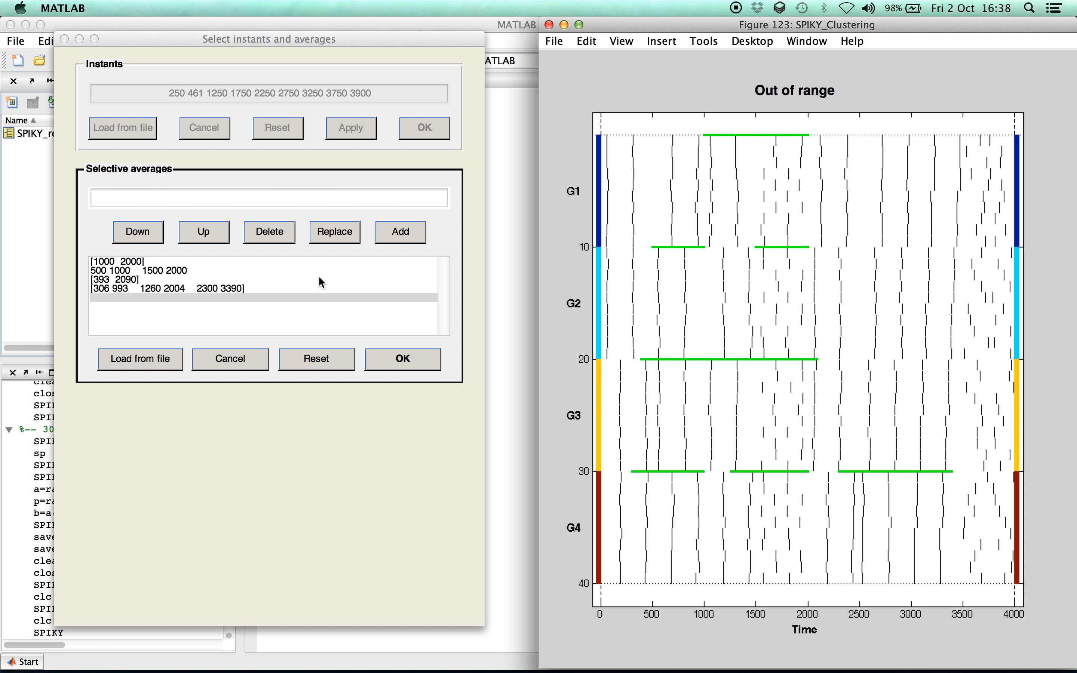
left_click(291, 204)
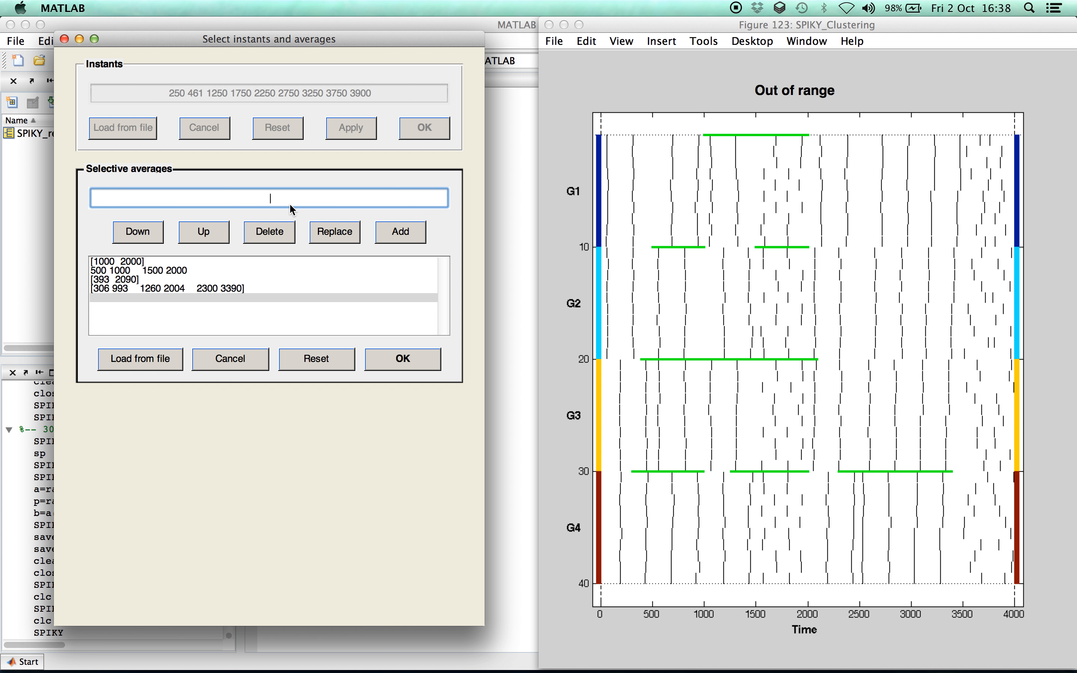
type("0 4000")
left_click(380, 236)
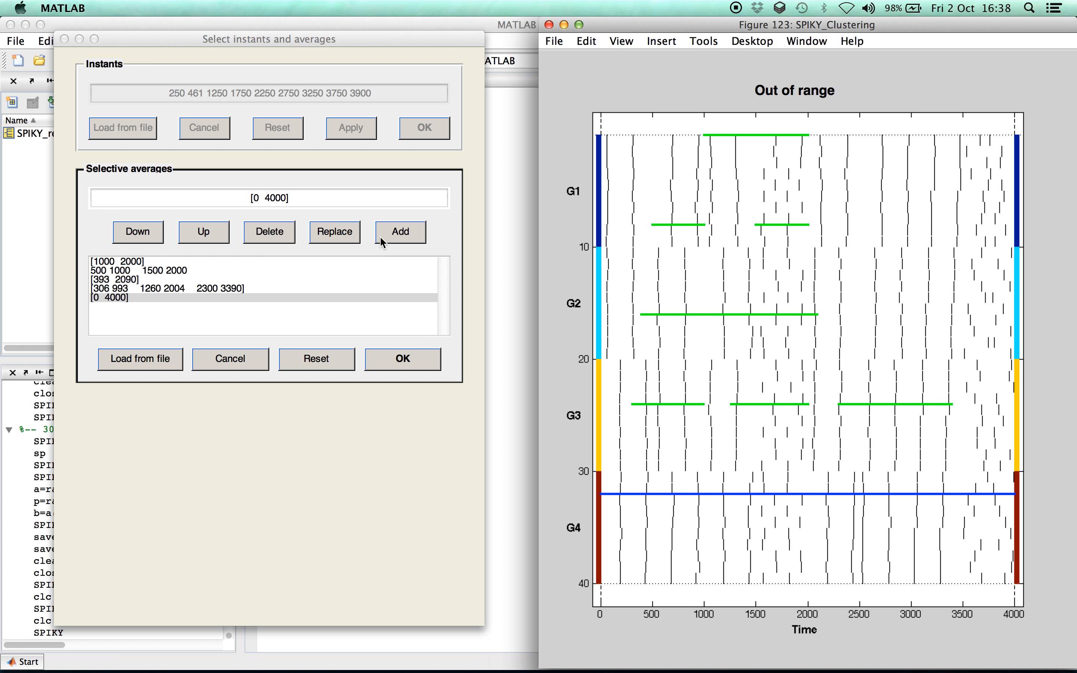
left_click(372, 363)
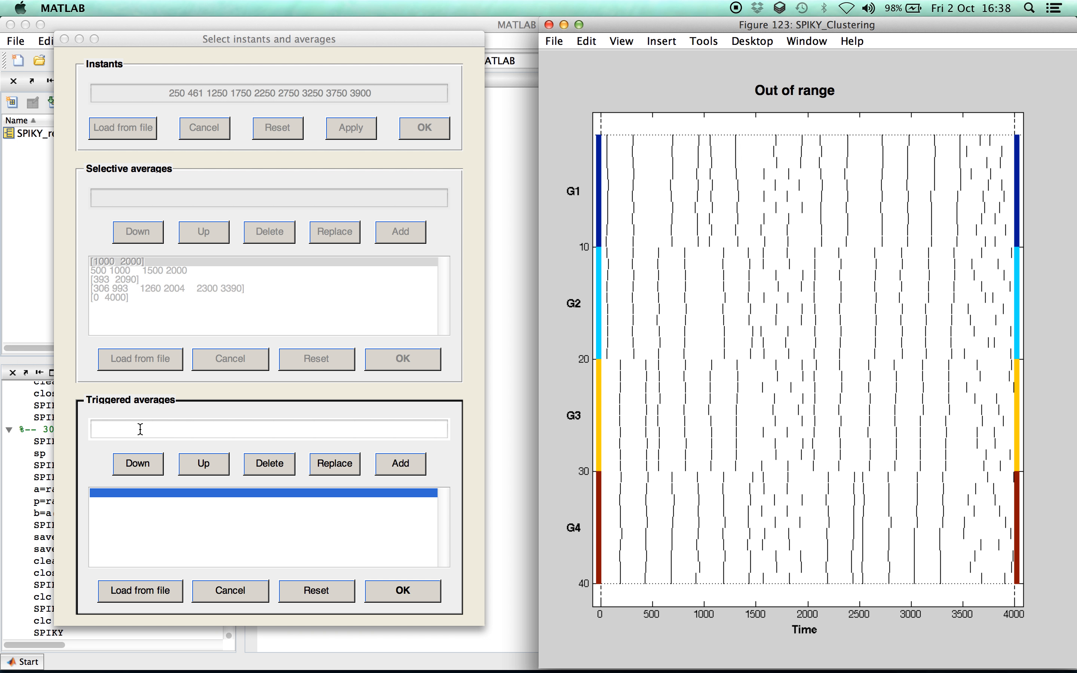
Step: Mark the first triggered average in the plot with trigger times at about 364, 660, 1058, 1245 and 2733
left_click(637, 175)
left_click(669, 182)
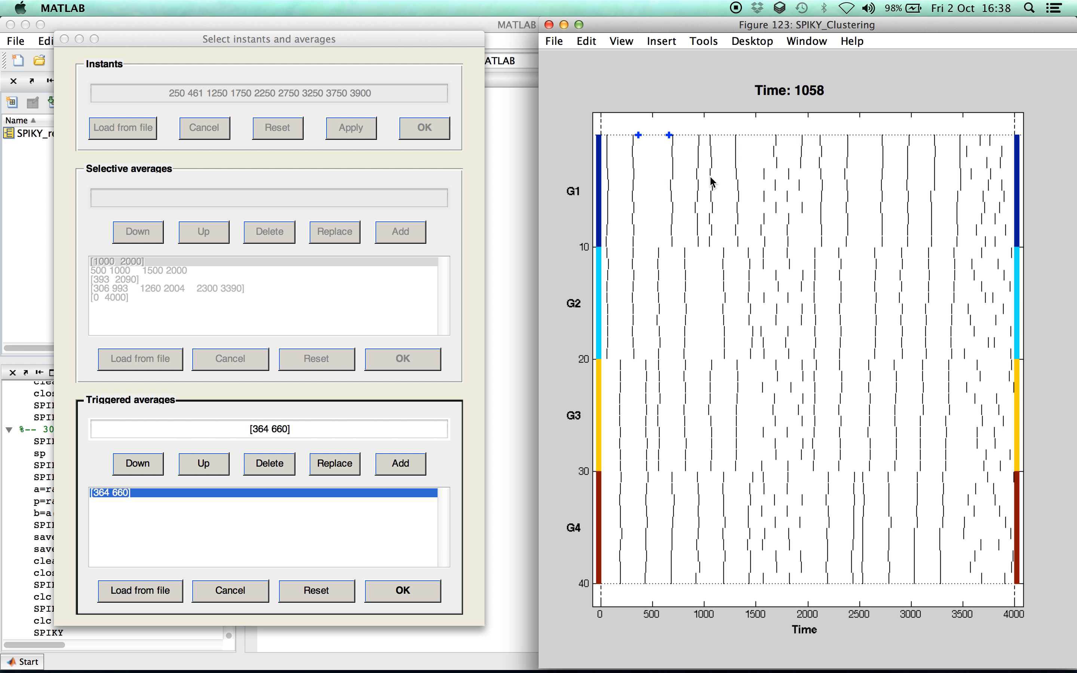
left_click(710, 180)
left_click(730, 181)
left_click(883, 175)
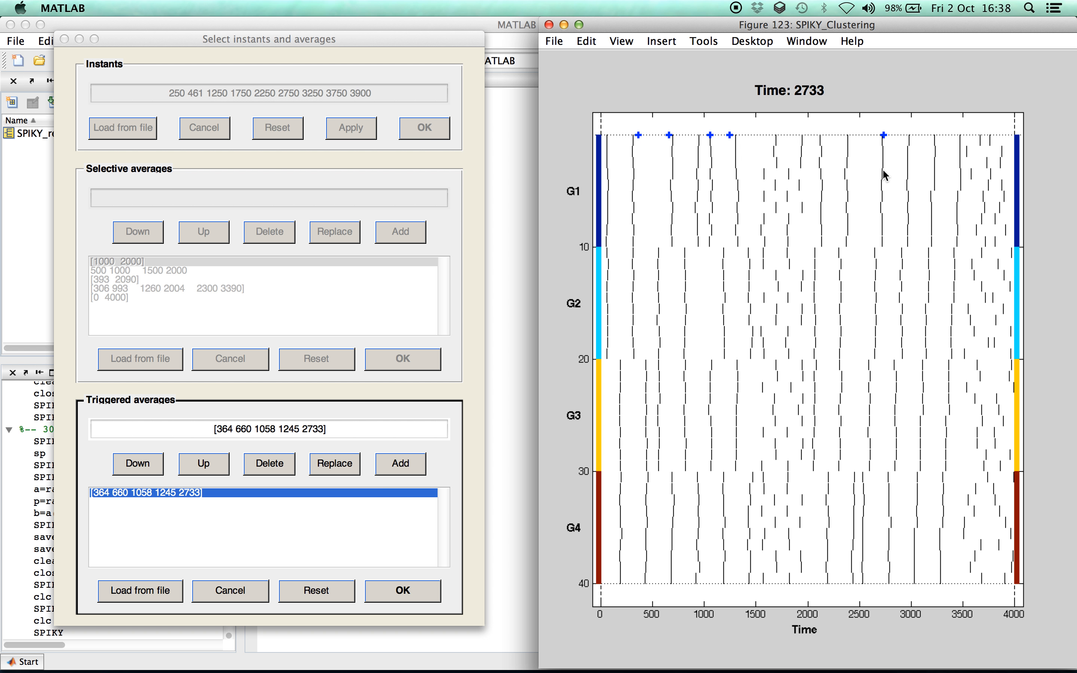
Step: Mark a second triggered average in the plot with trigger times at about 198, 379, 552, 1303, 2004 and 2603
left_click(311, 507)
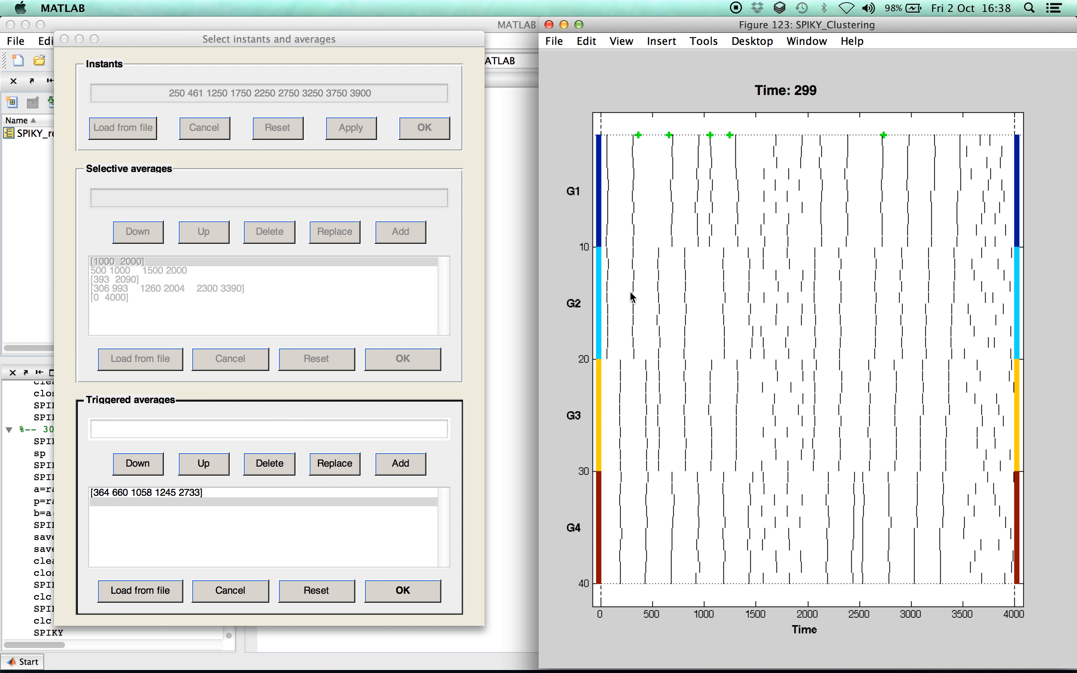
left_click(620, 292)
left_click(640, 293)
left_click(657, 296)
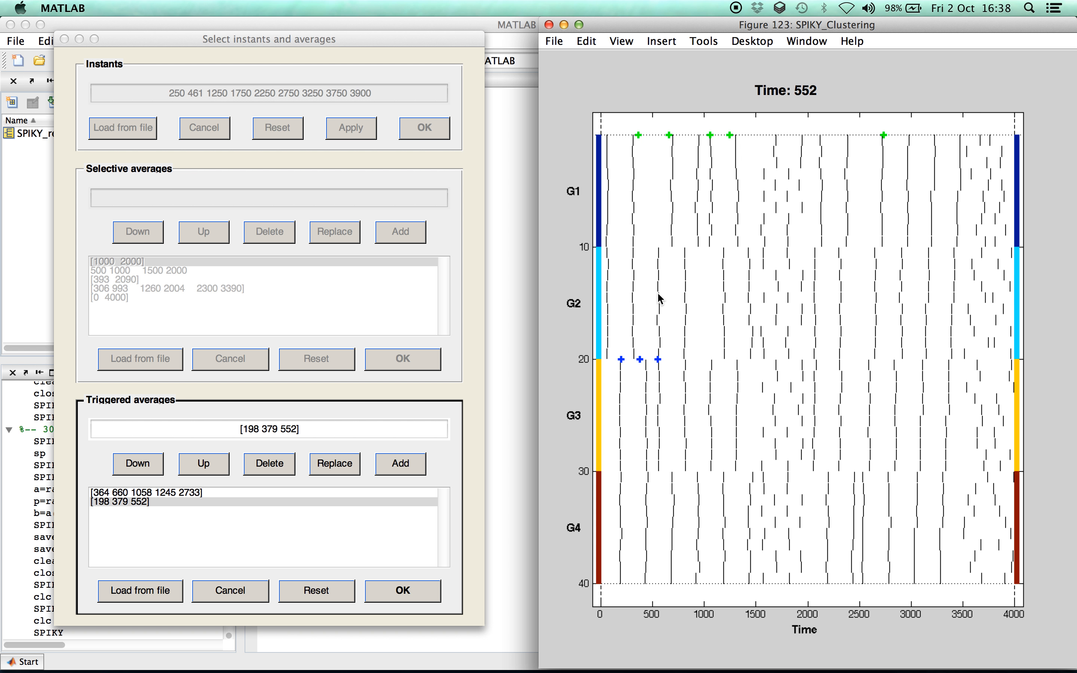
left_click(735, 299)
left_click(808, 303)
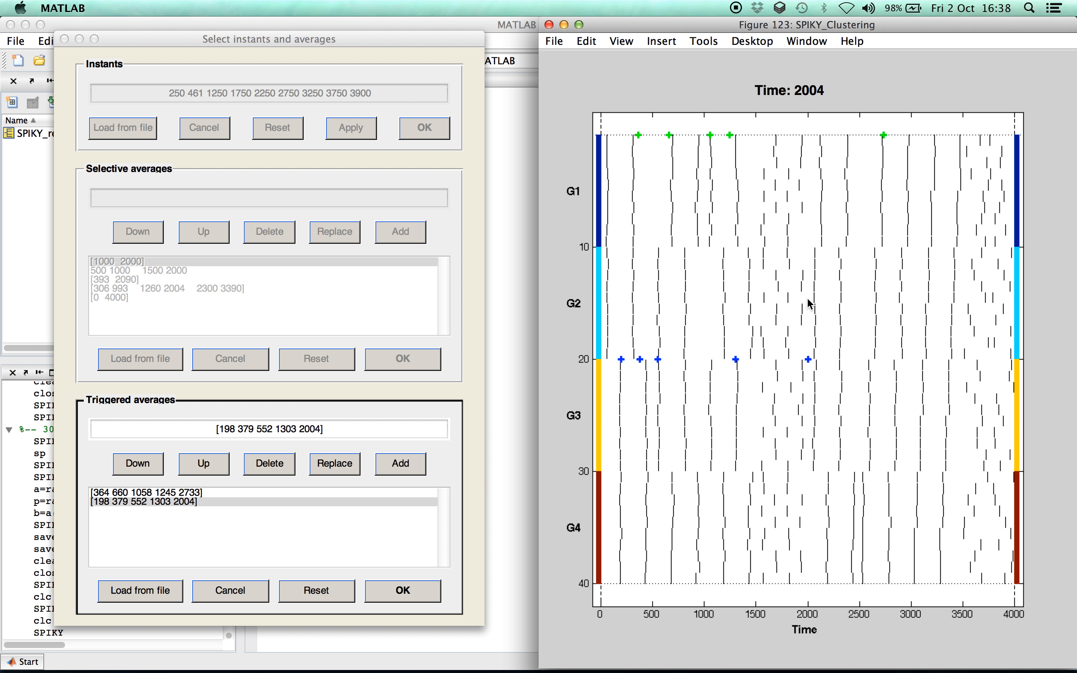
left_click(870, 303)
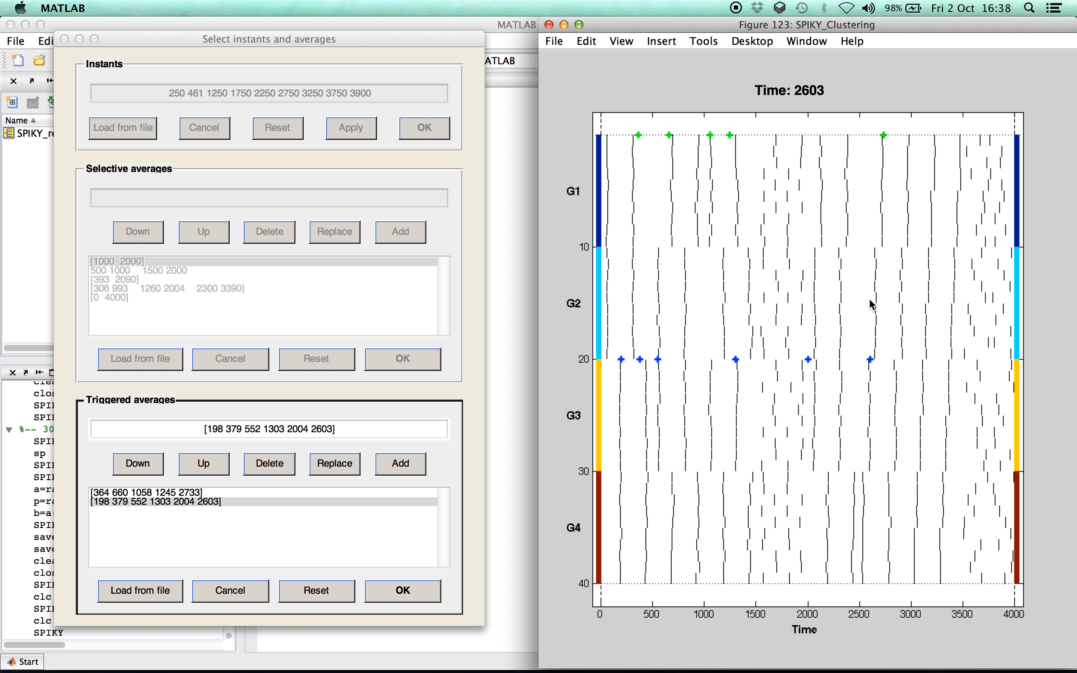
Step: Add a third triggered average with trigger times 123, 456 and 789
left_click(326, 511)
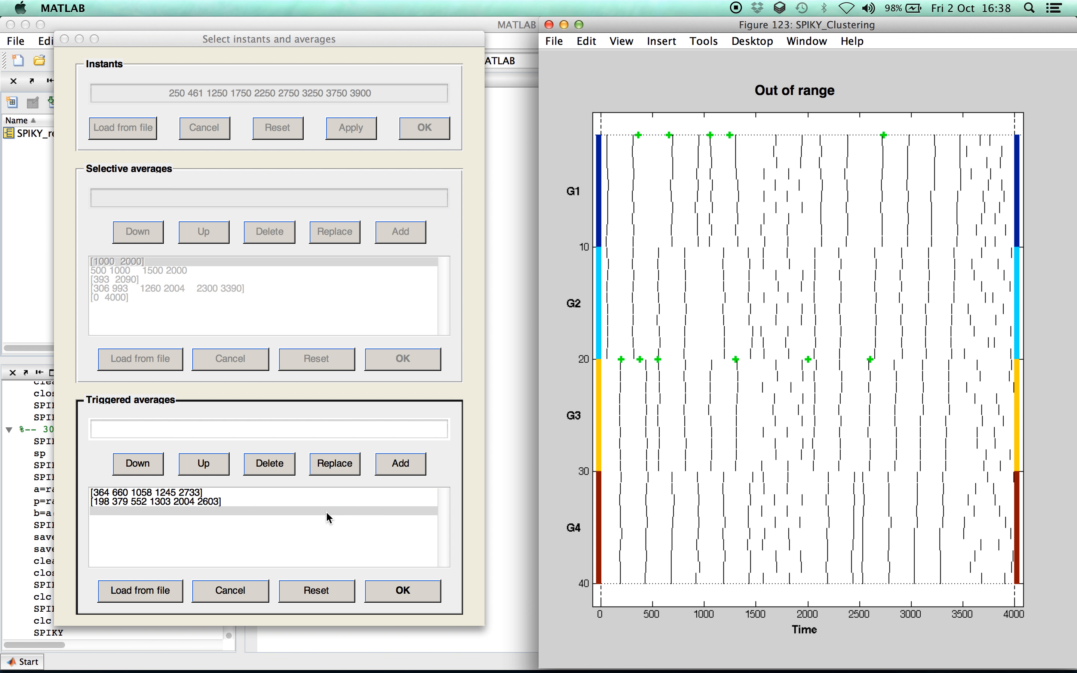
left_click(294, 434)
type("123 456 789")
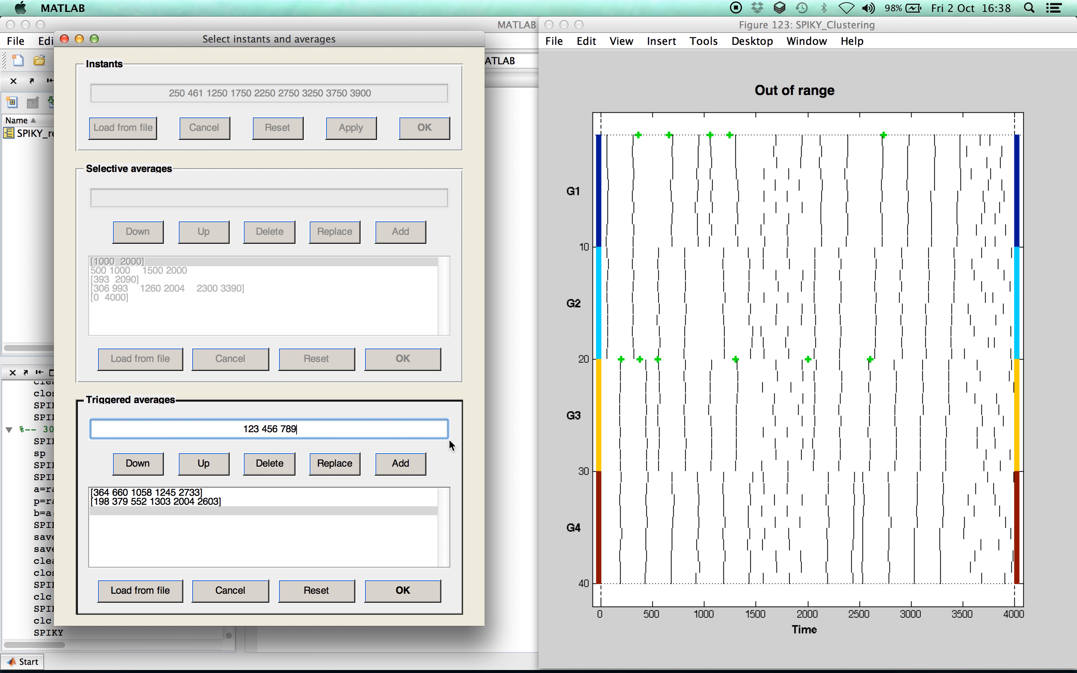
left_click(420, 466)
Step: Add a fourth triggered average with trigger times 1234, 2345 and 3456
left_click(367, 519)
left_click(289, 431)
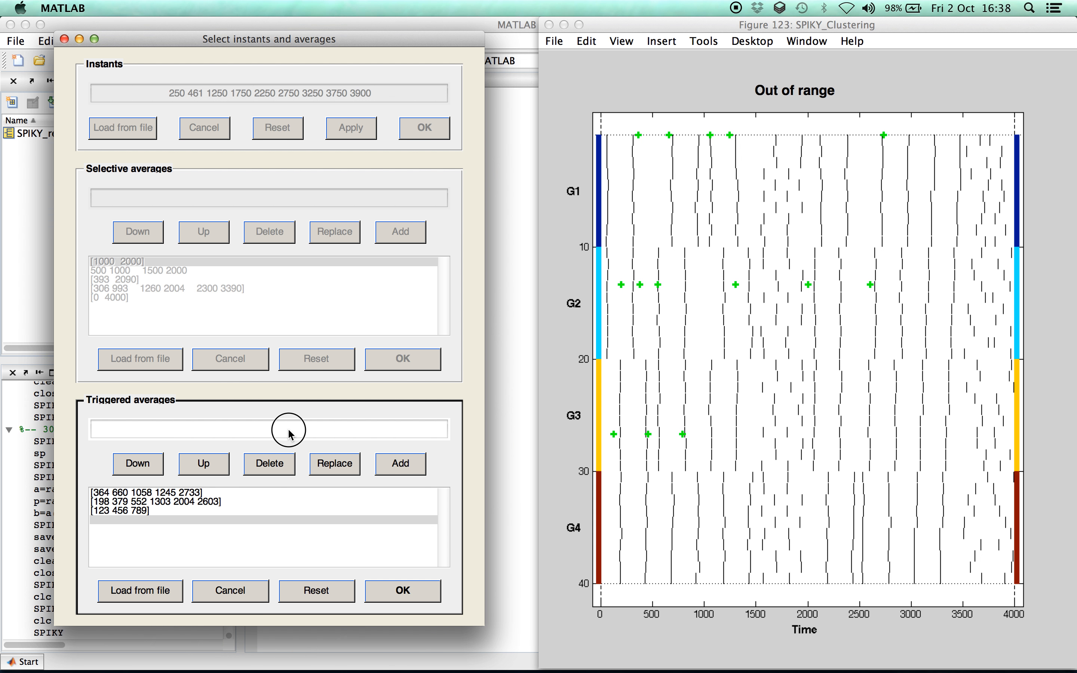
type("1234 2345 3456")
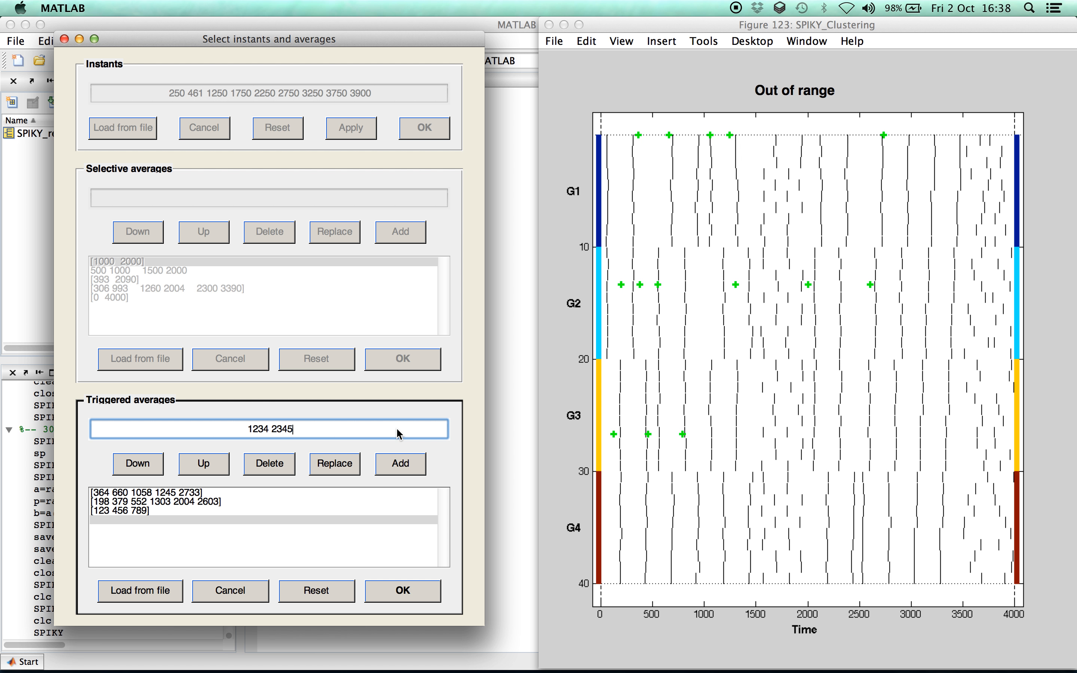
left_click(401, 463)
Step: Add a fifth triggered average with the trigger times 100:100:3900 and confirm the triggered averages
left_click(314, 532)
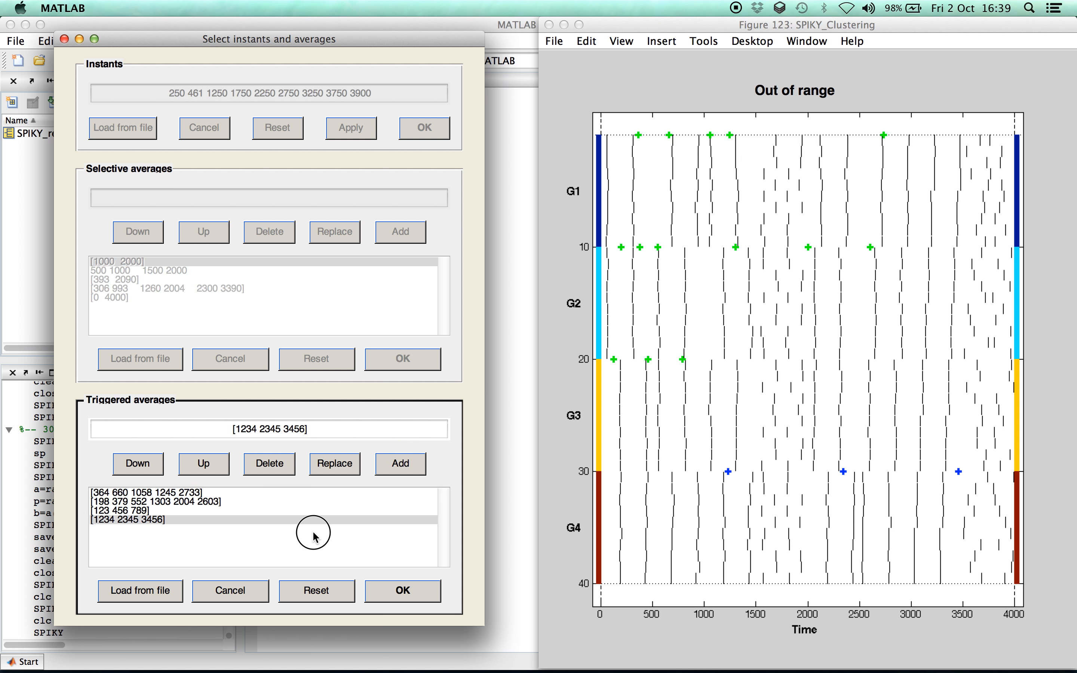
left_click(276, 429)
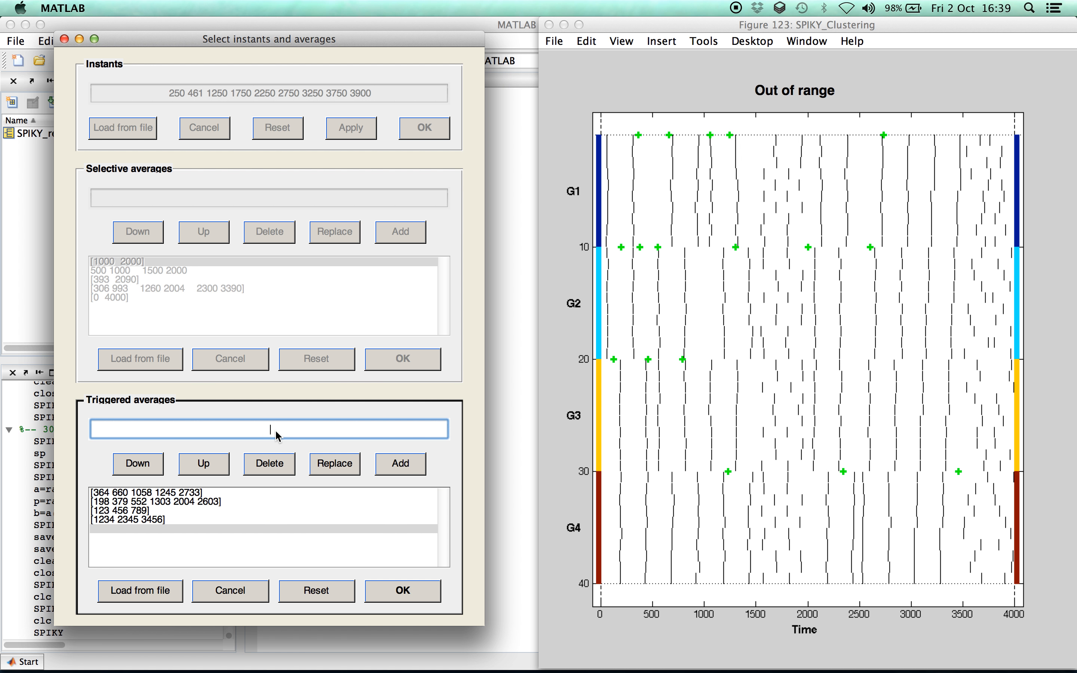
type("100:100:3900")
left_click(414, 463)
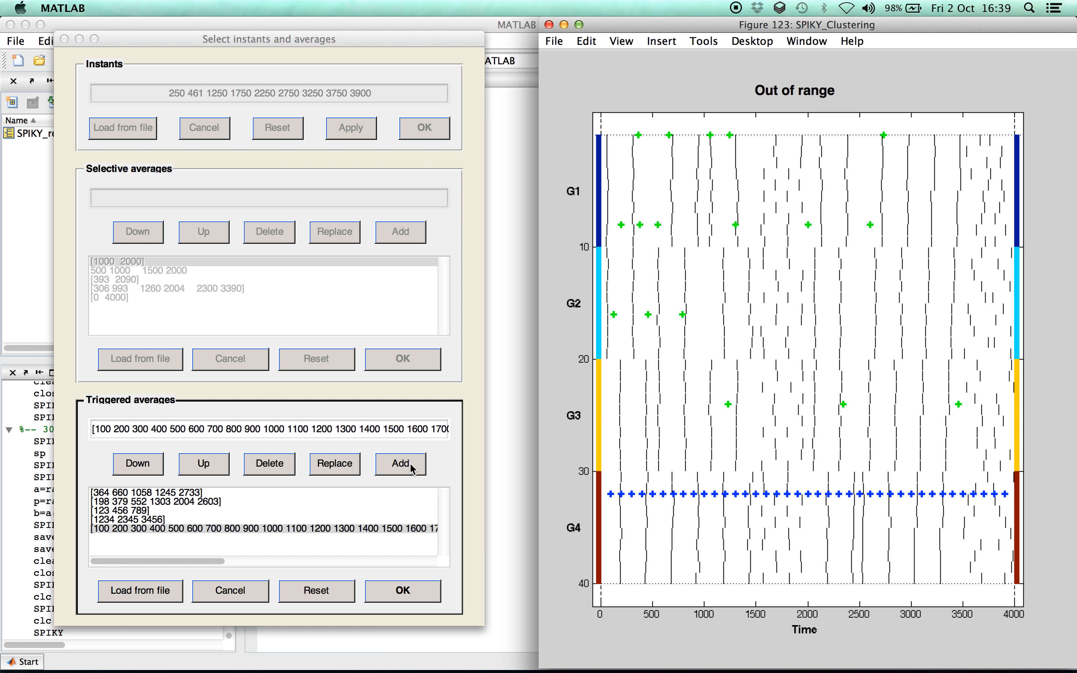
left_click(403, 595)
left_click(403, 594)
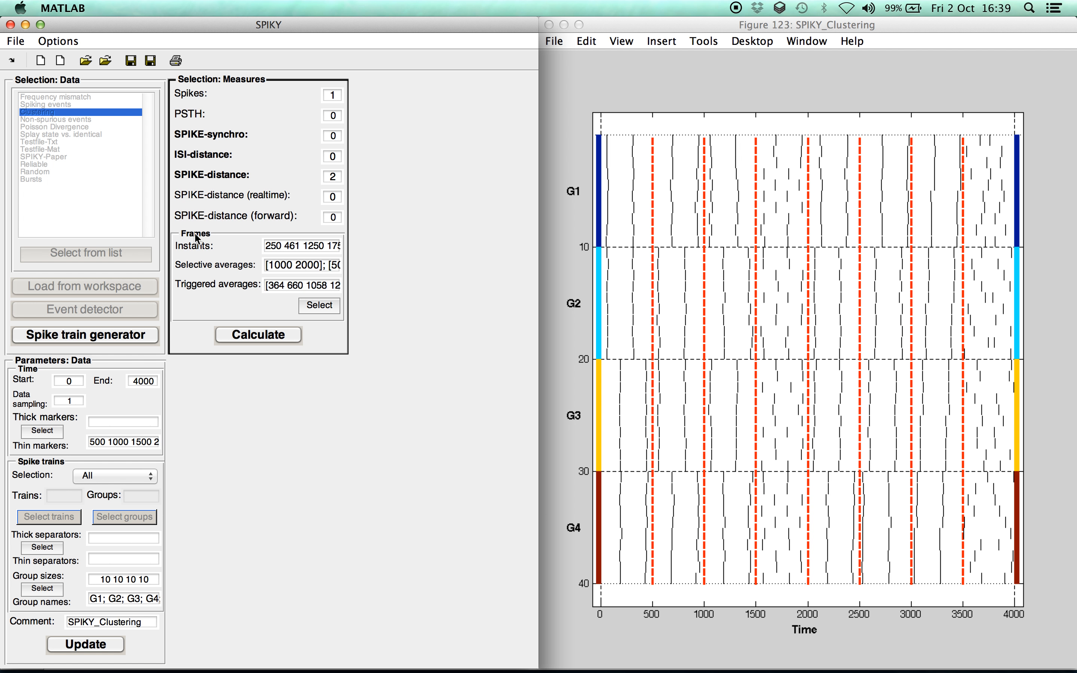
Step: Calculate the selected measures for the chosen frames and plot the frame sequence with group matrices and dendrograms
left_click(269, 335)
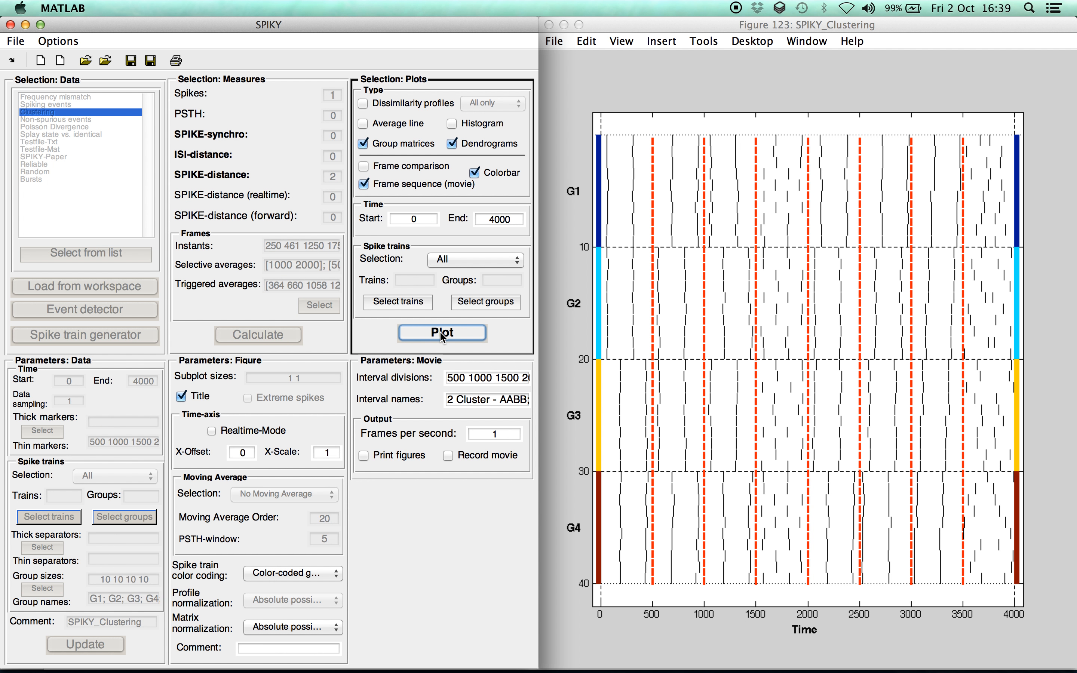
left_click(443, 335)
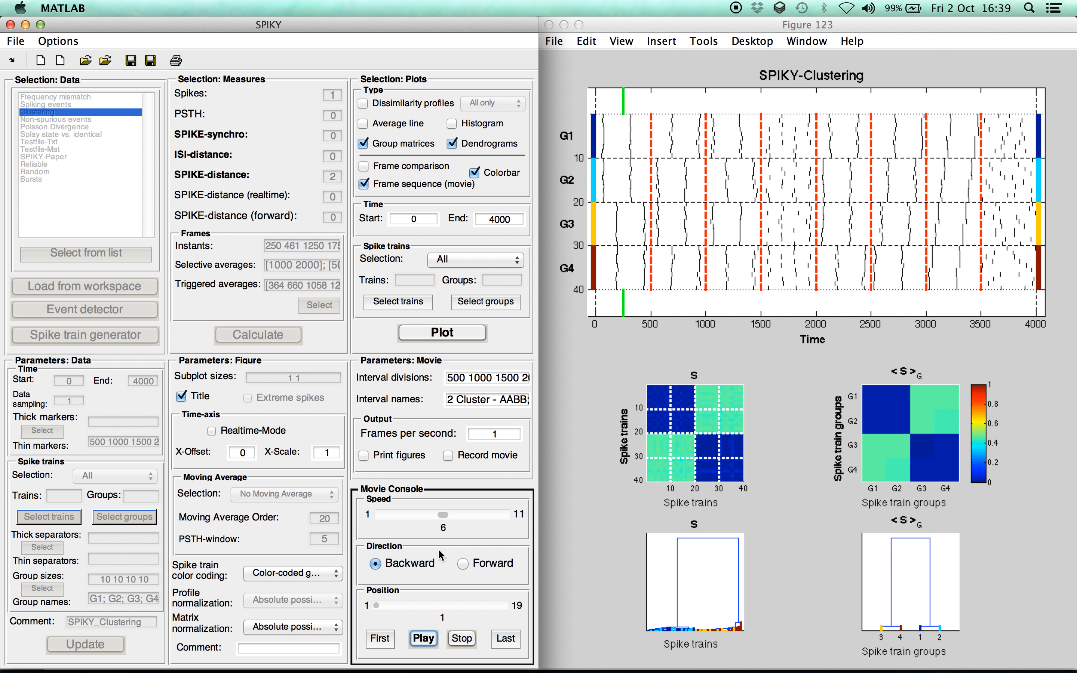
Step: Play the frame sequence and browse its frames, from the first to the last and back to position 14
left_click(421, 640)
left_click(421, 647)
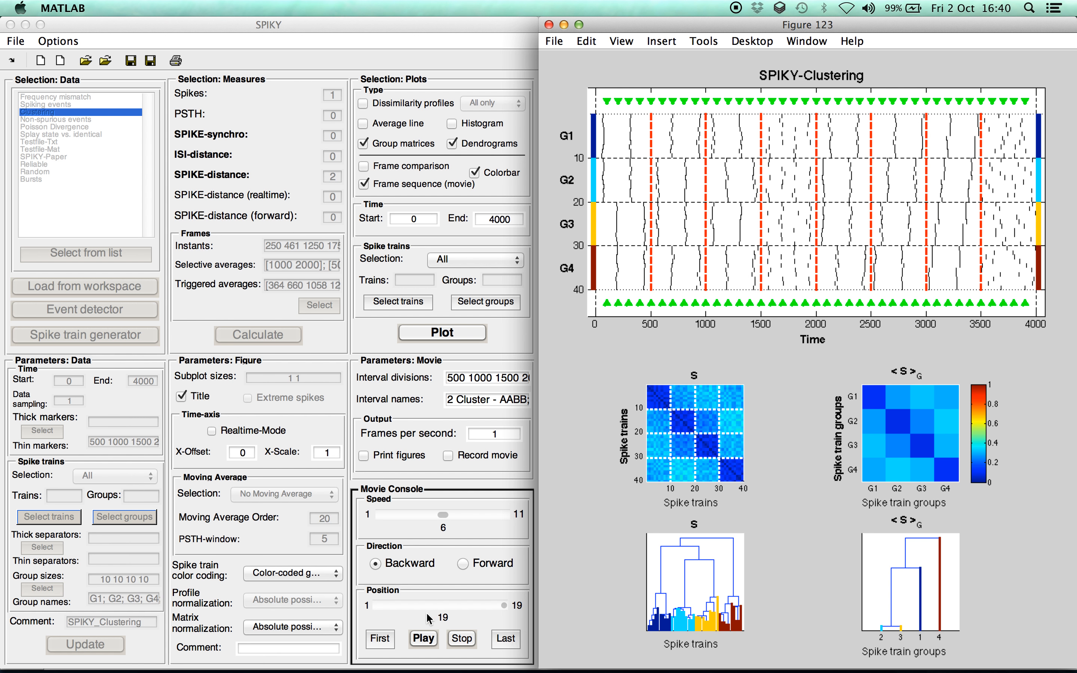
left_click(377, 640)
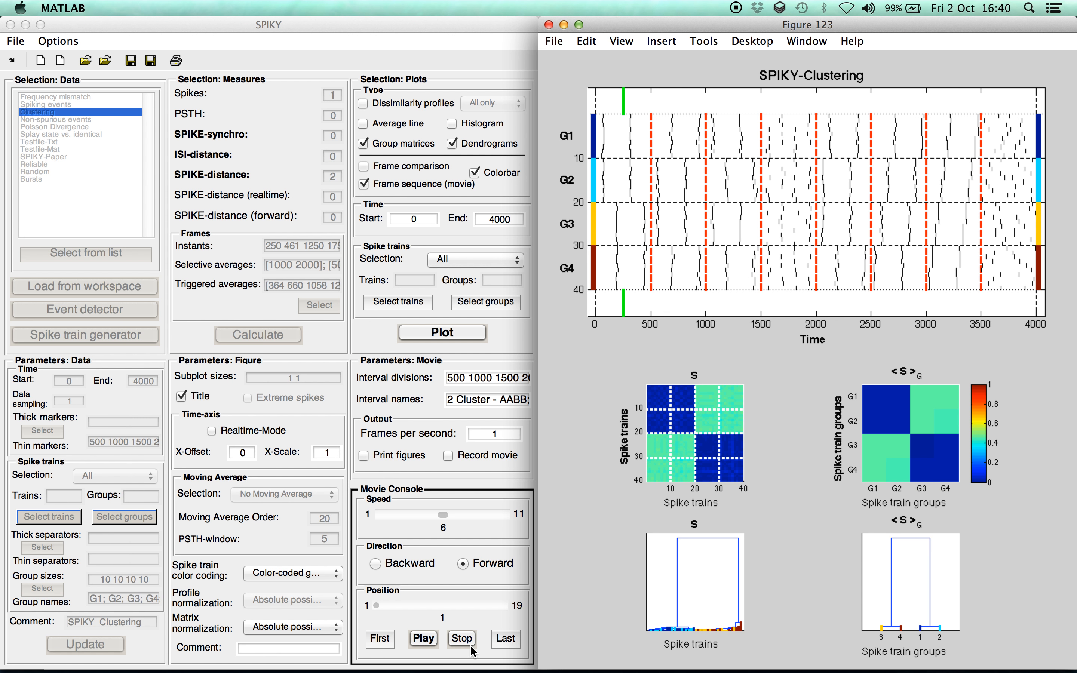
left_click(504, 640)
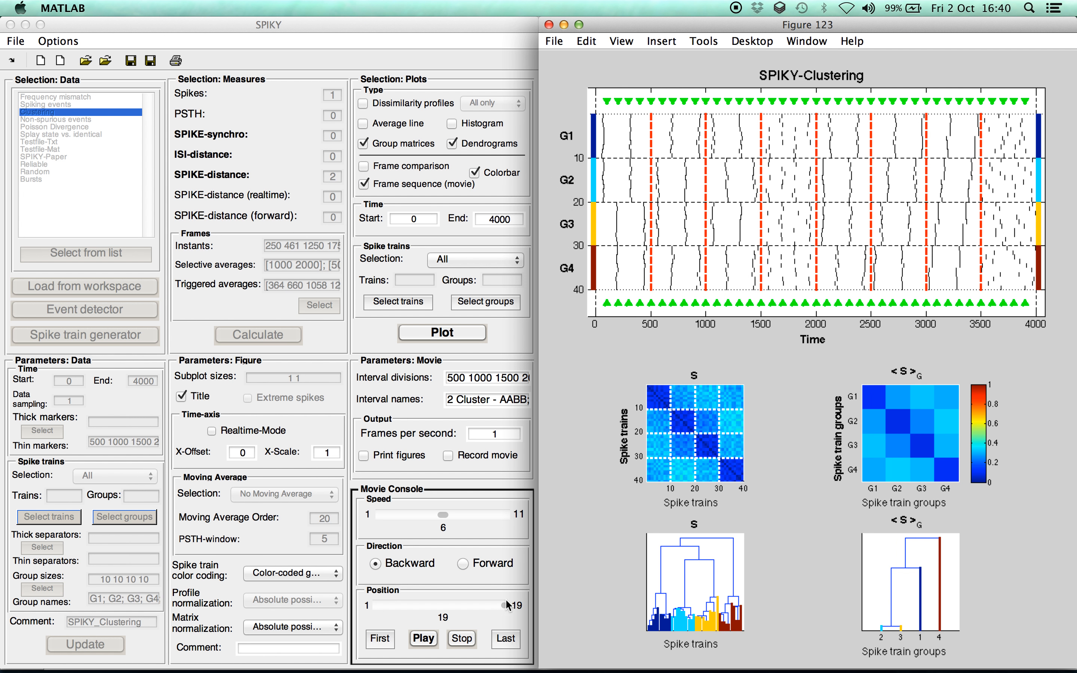
left_click_drag(508, 610, 439, 610)
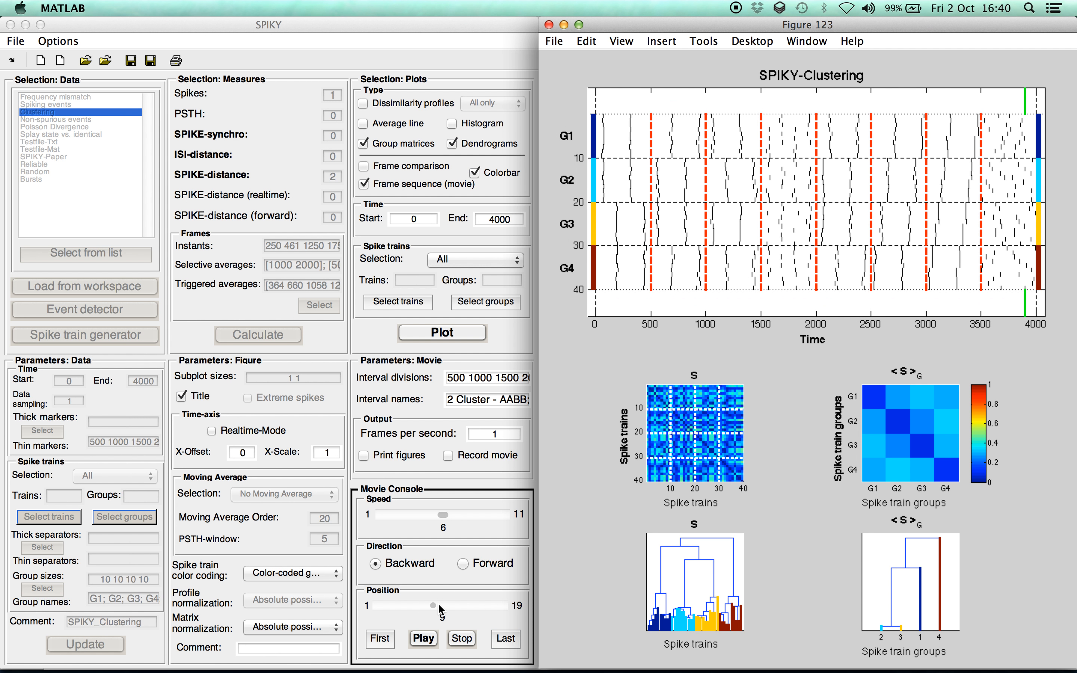
left_click_drag(436, 606, 472, 612)
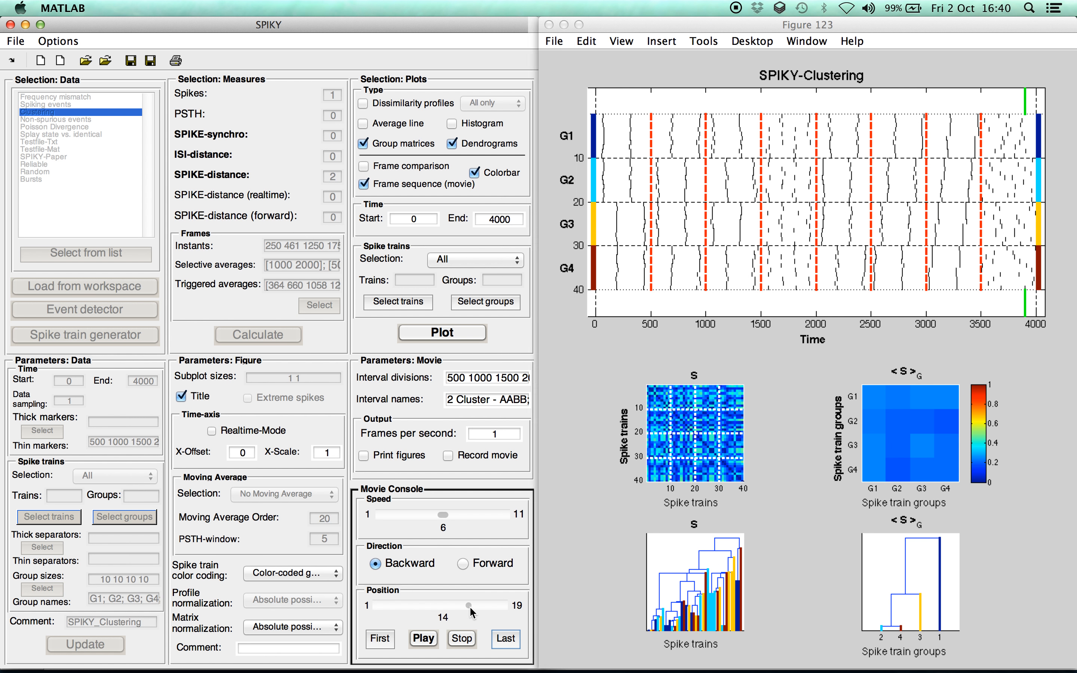